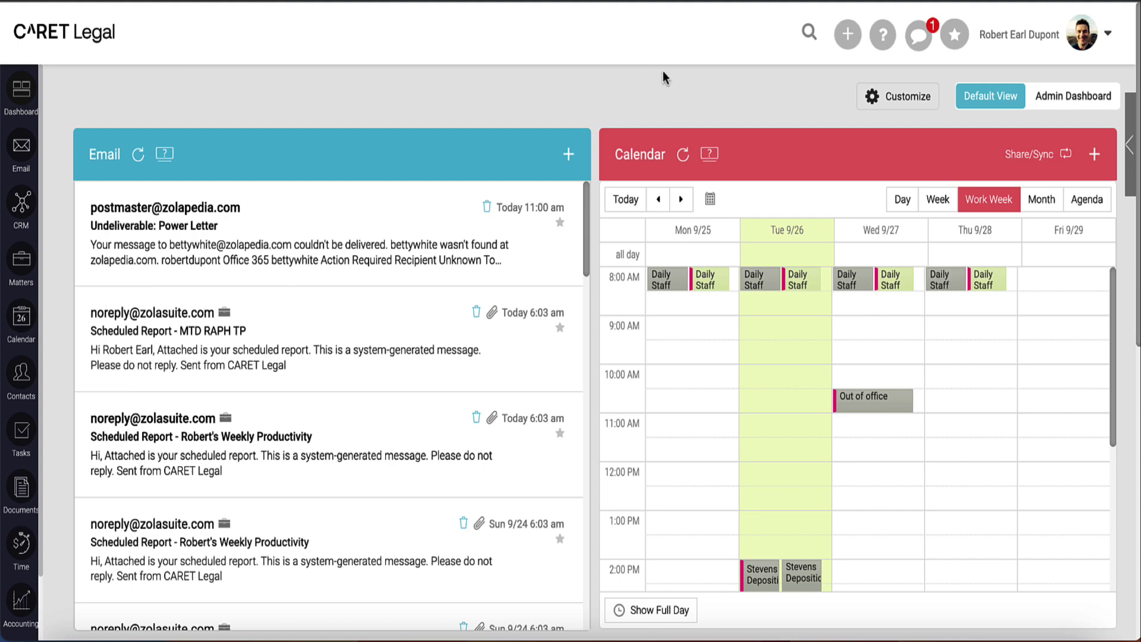
# Step: Open a blank New Person contact form from the Add New Entry menu
pyautogui.click(846, 46)
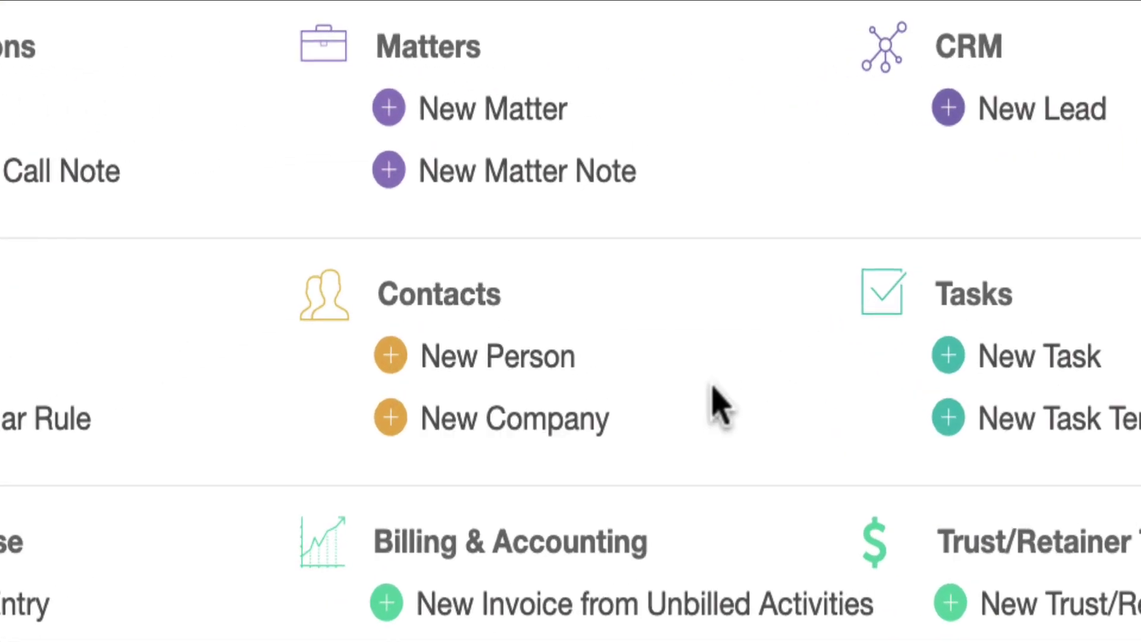
pyautogui.click(558, 366)
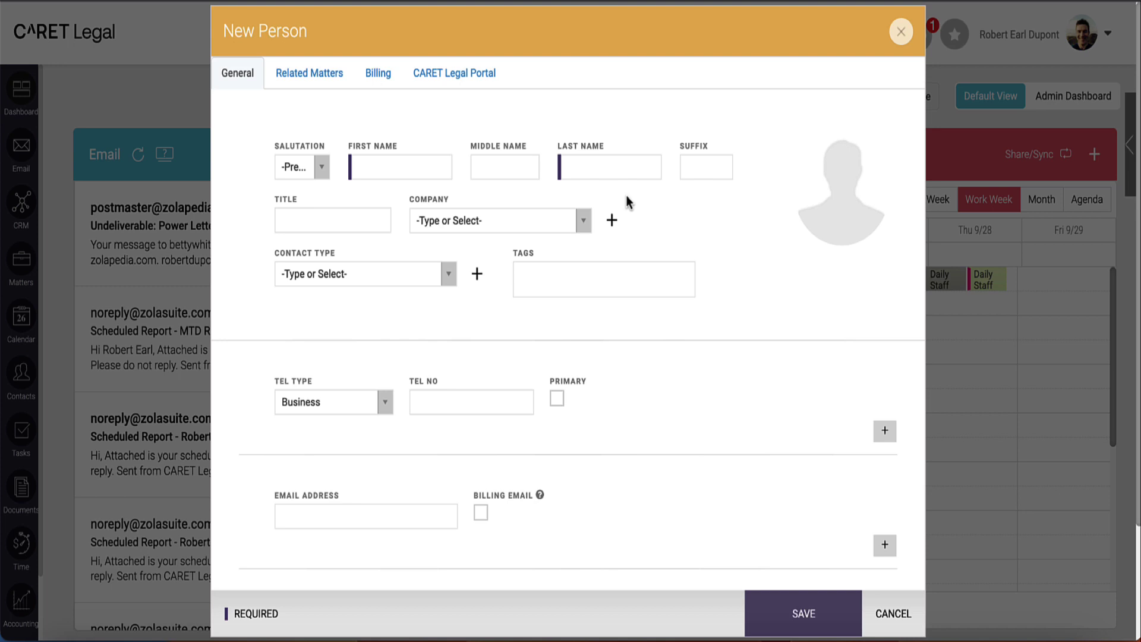
# Step: Set the salutation to Mrs. and enter the contact's first and last name
pyautogui.click(324, 172)
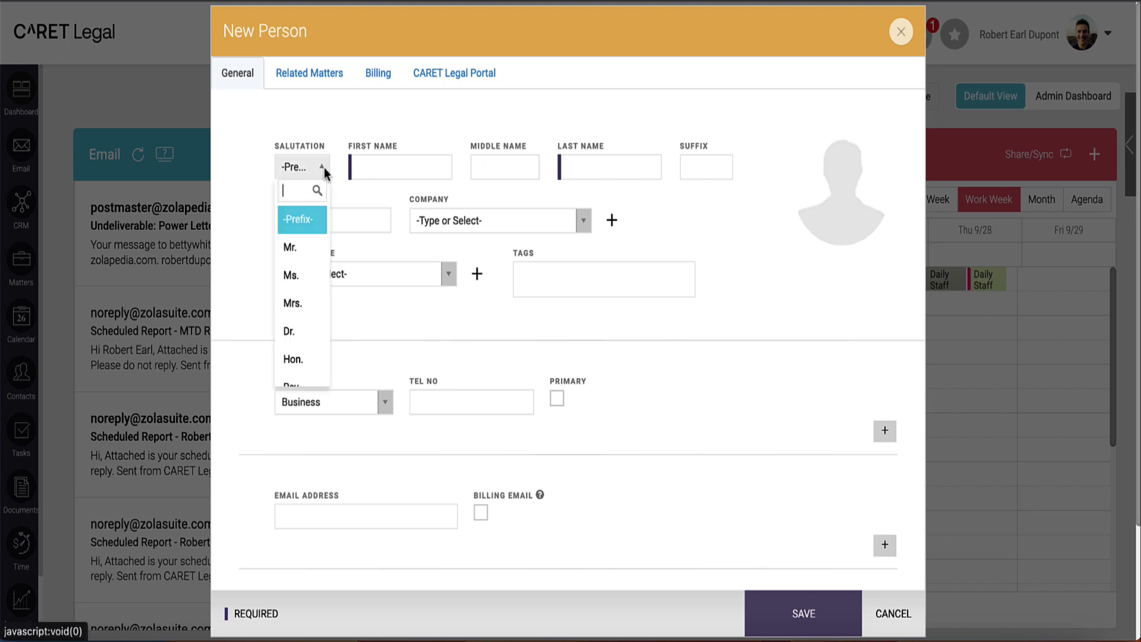
pyautogui.click(314, 302)
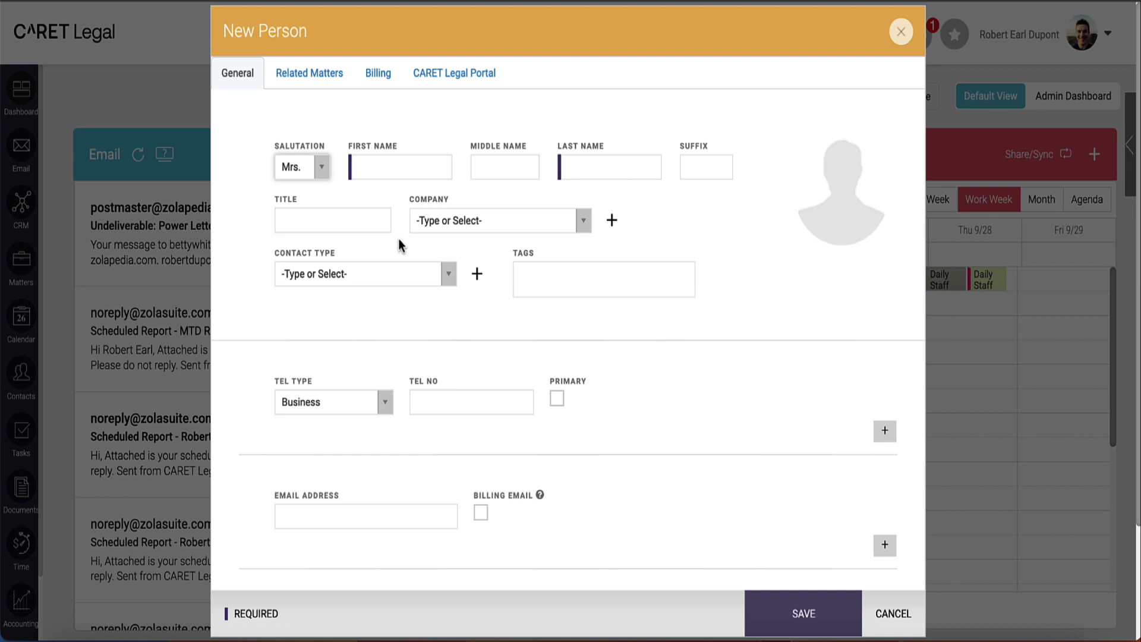
pyautogui.click(404, 169)
pyautogui.press('Tab')
pyautogui.press('Tab')
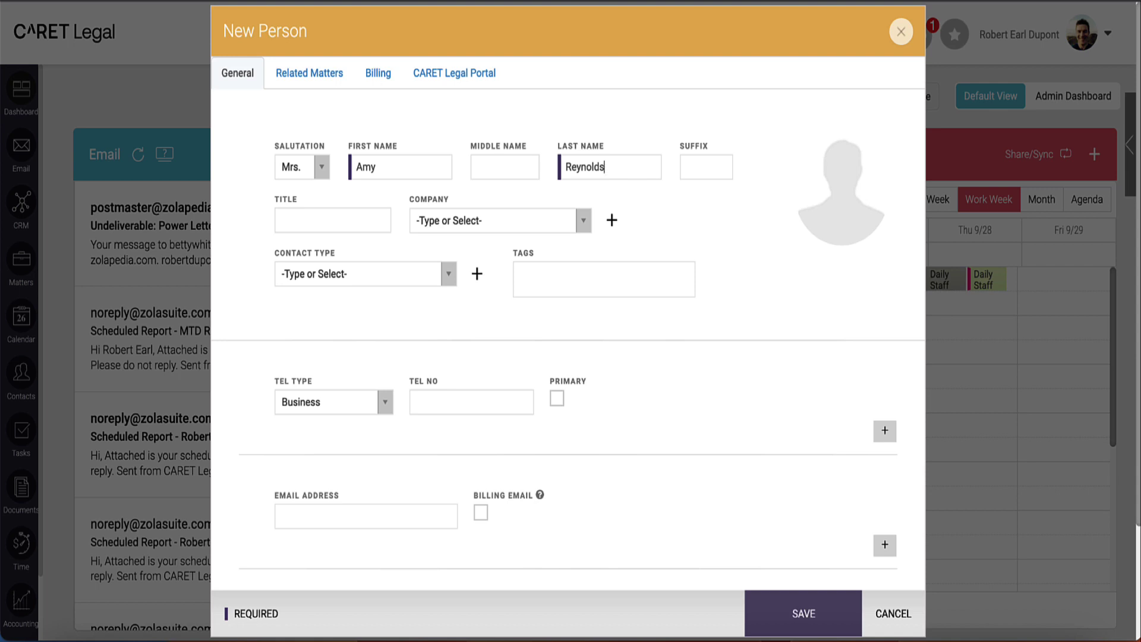
# Step: Try Dupont Goodman & Associates and Add Company, then leave the Company field unset
pyautogui.click(706, 167)
pyautogui.click(280, 220)
pyautogui.click(567, 232)
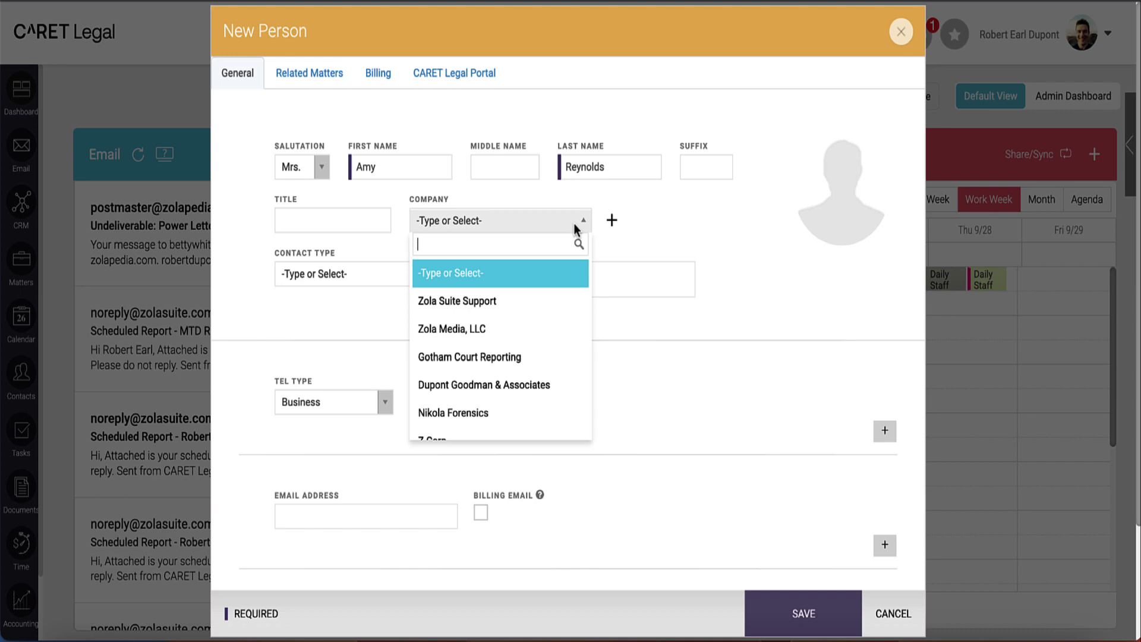
pyautogui.click(571, 393)
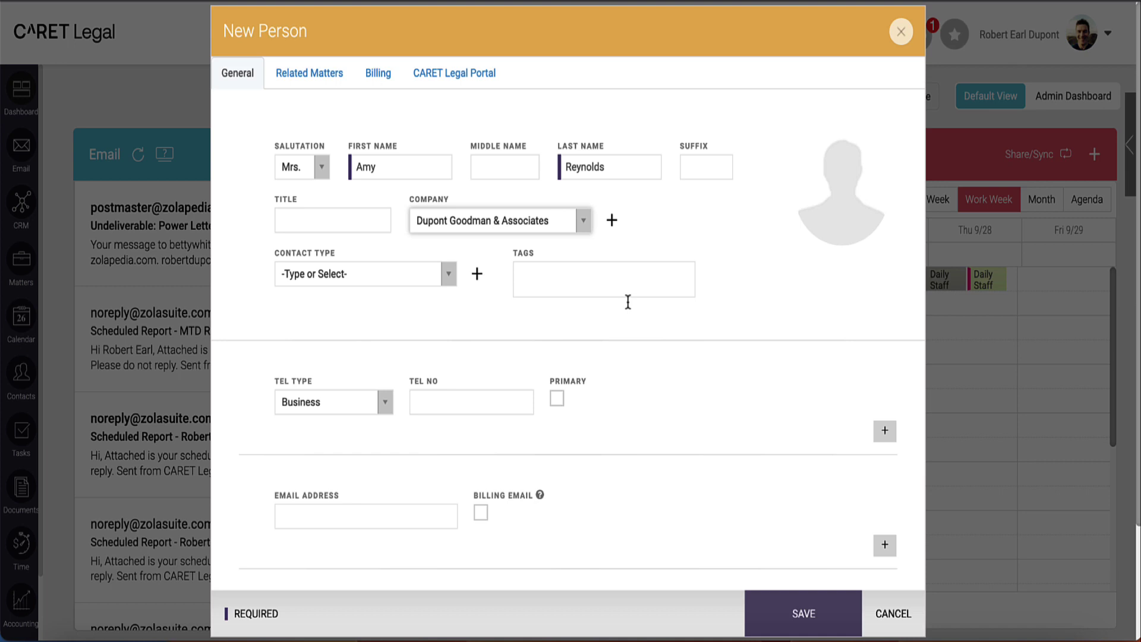
pyautogui.click(586, 223)
pyautogui.click(556, 277)
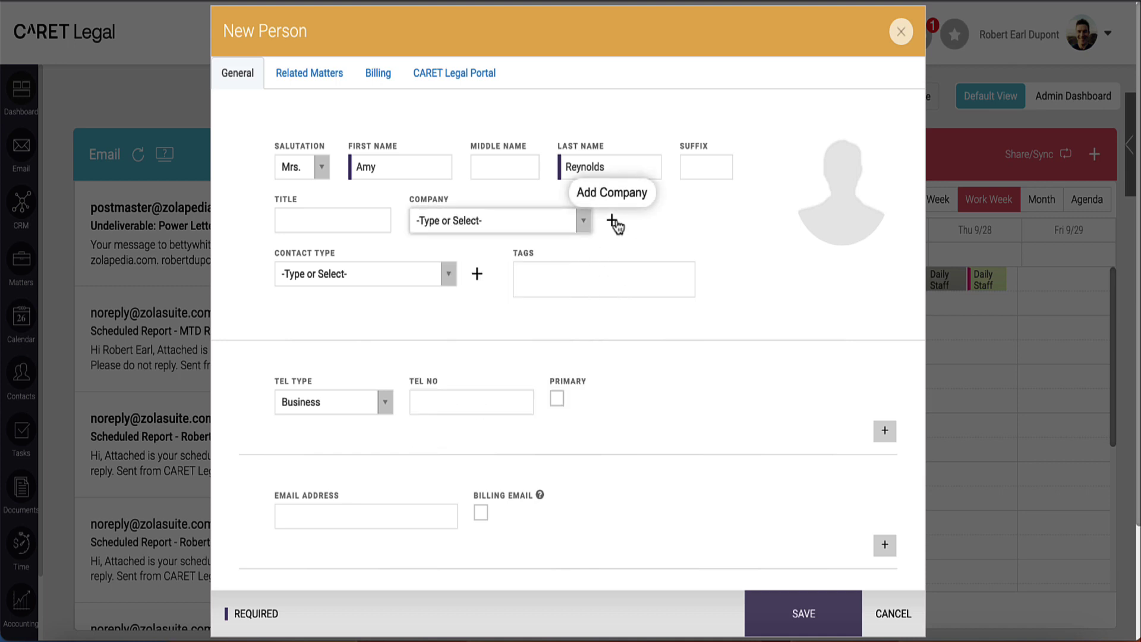
pyautogui.click(612, 222)
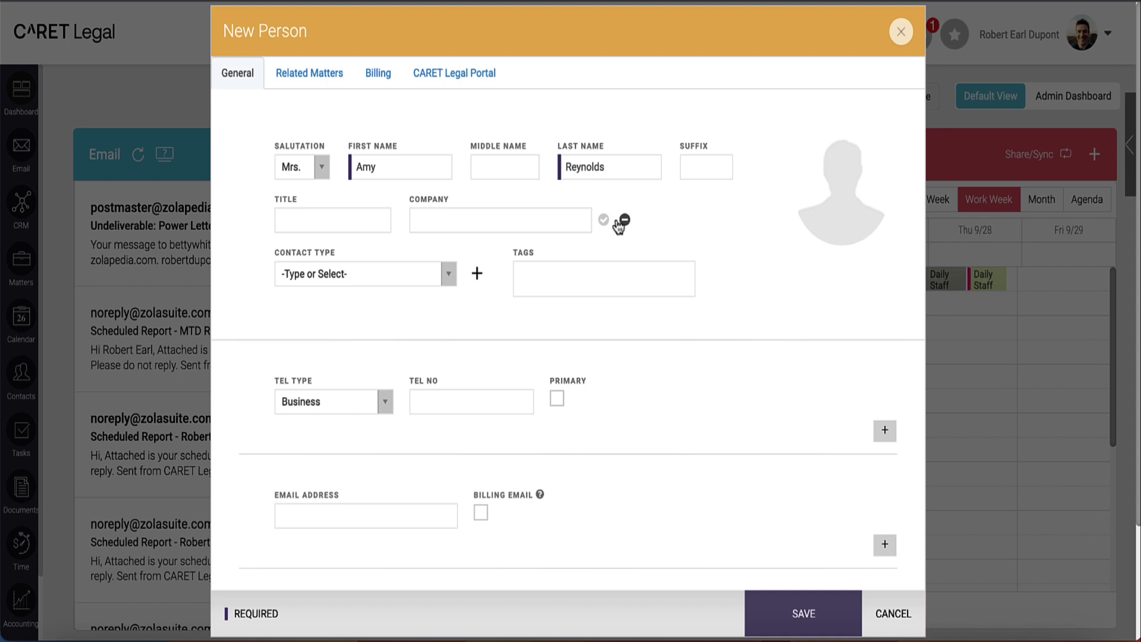
pyautogui.click(623, 221)
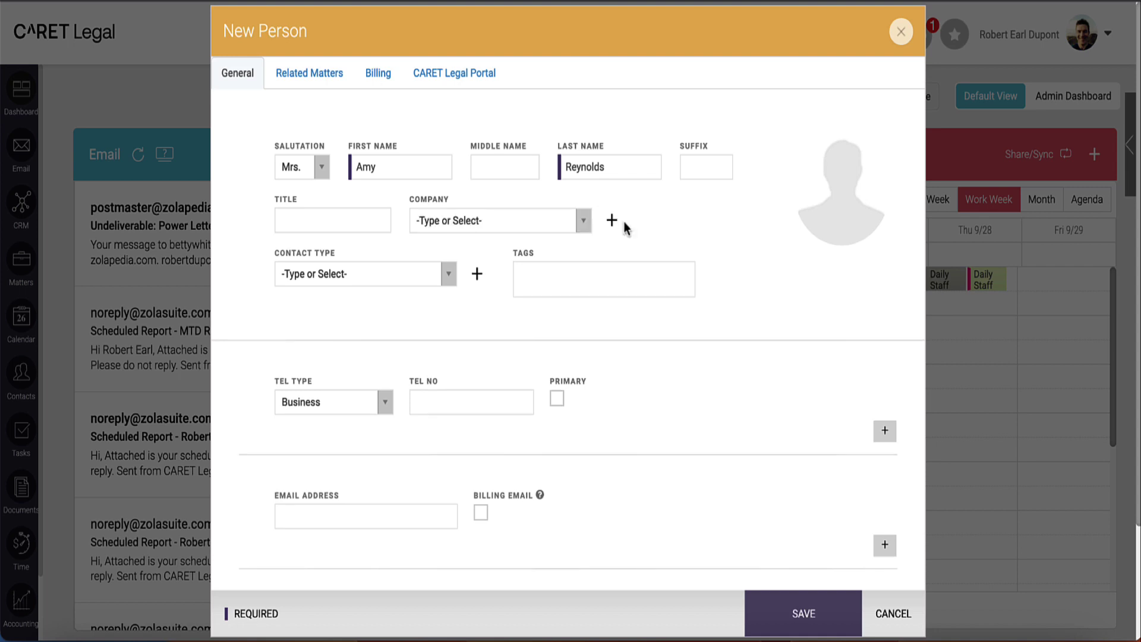
# Step: Leave Contact Type empty and add the Holiday and Newsletter tags
pyautogui.click(450, 288)
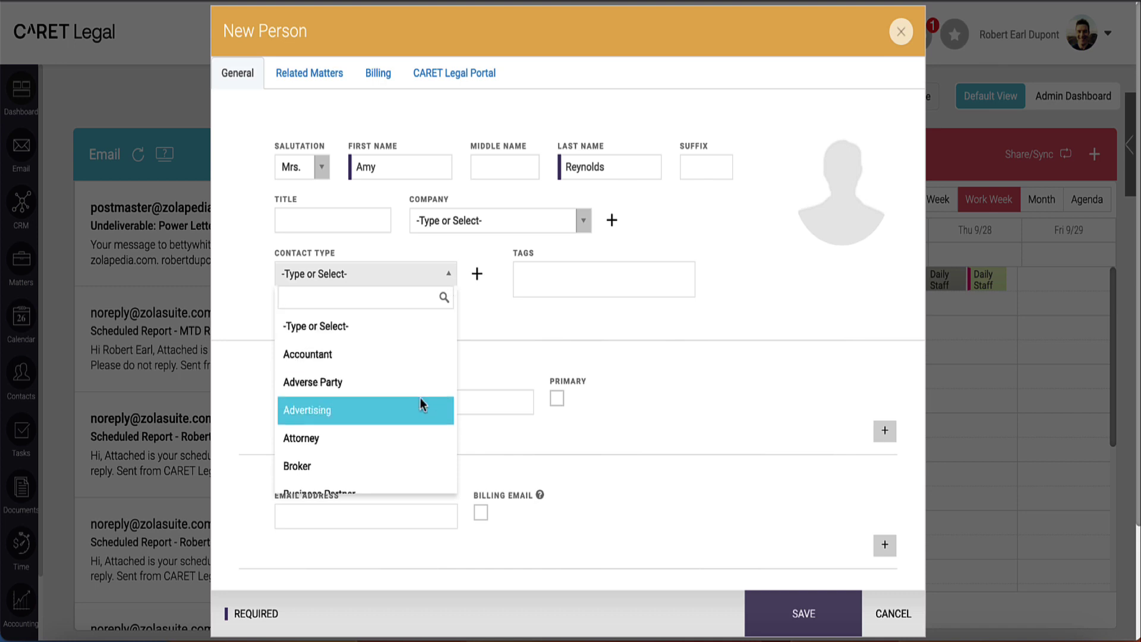
pyautogui.scroll(-3, 420, 397)
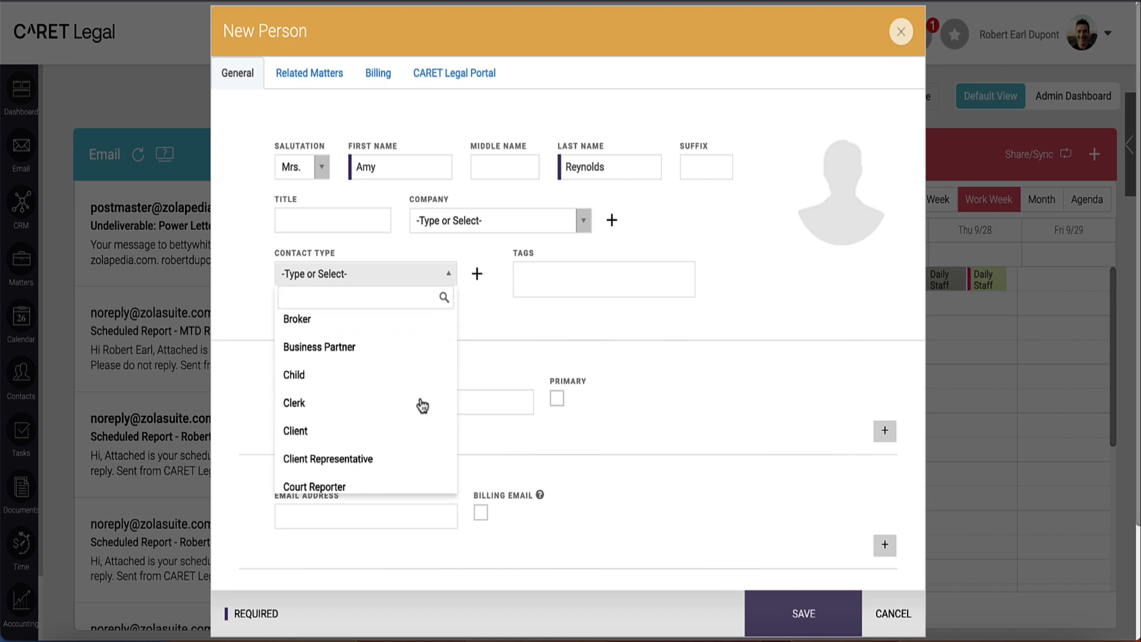
pyautogui.click(447, 275)
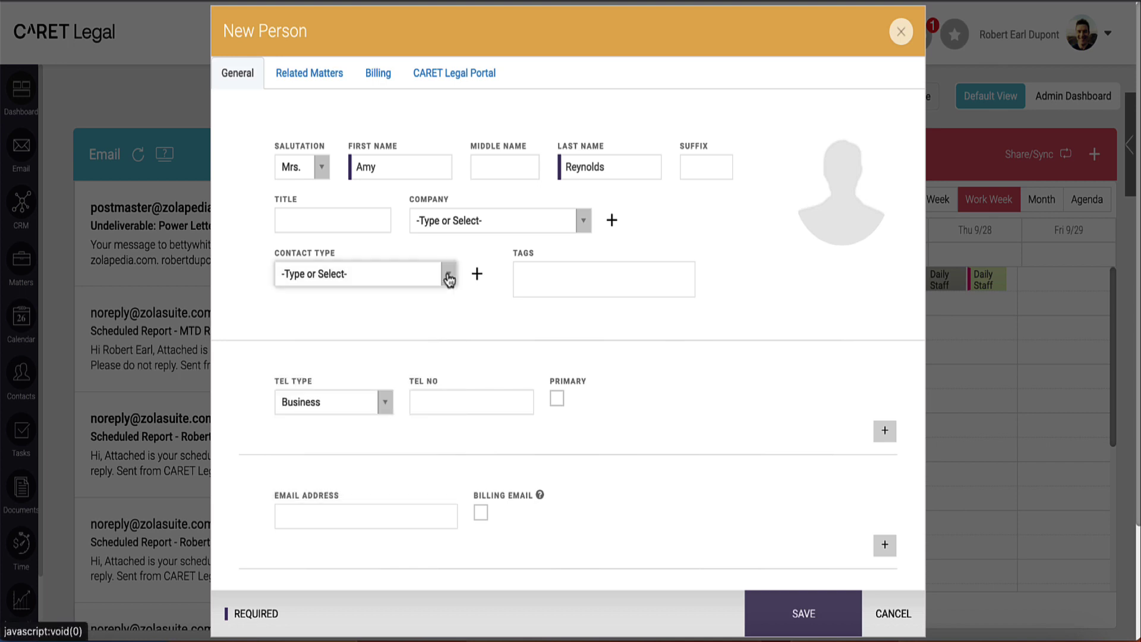
pyautogui.click(561, 289)
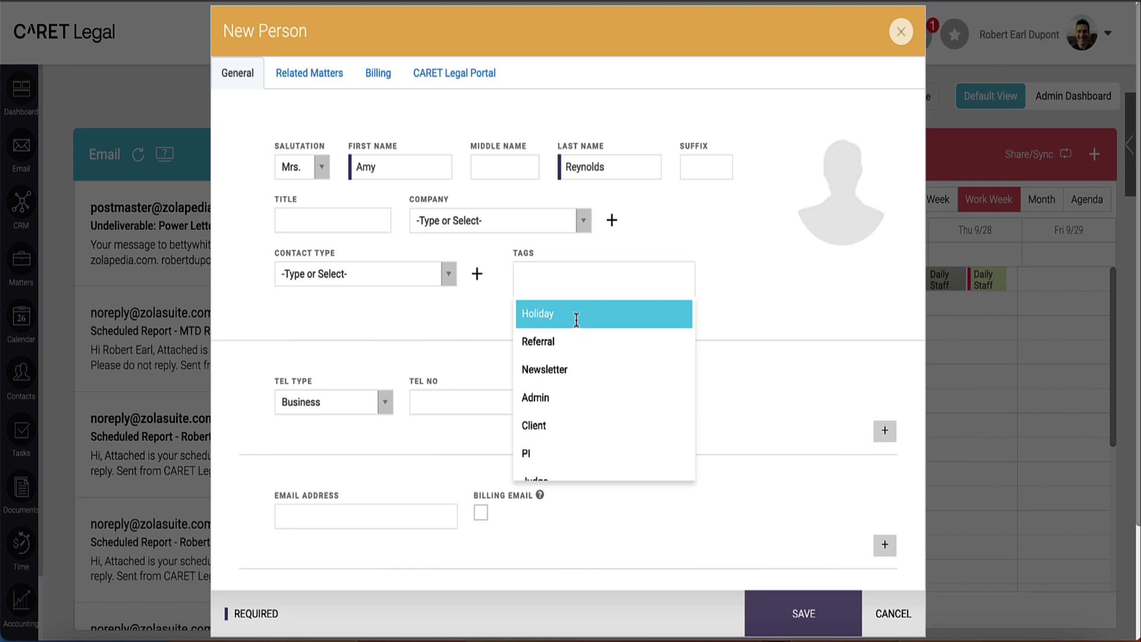
pyautogui.click(580, 314)
pyautogui.click(612, 294)
pyautogui.click(588, 360)
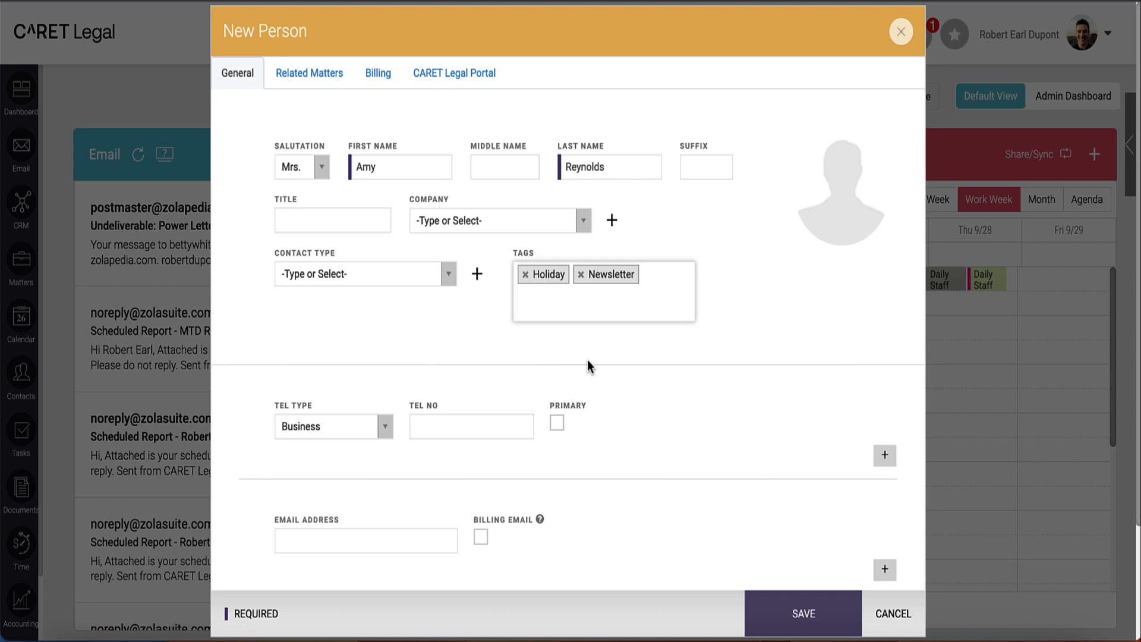
# Step: Enter the contact's Business phone number
pyautogui.scroll(-3, 587, 361)
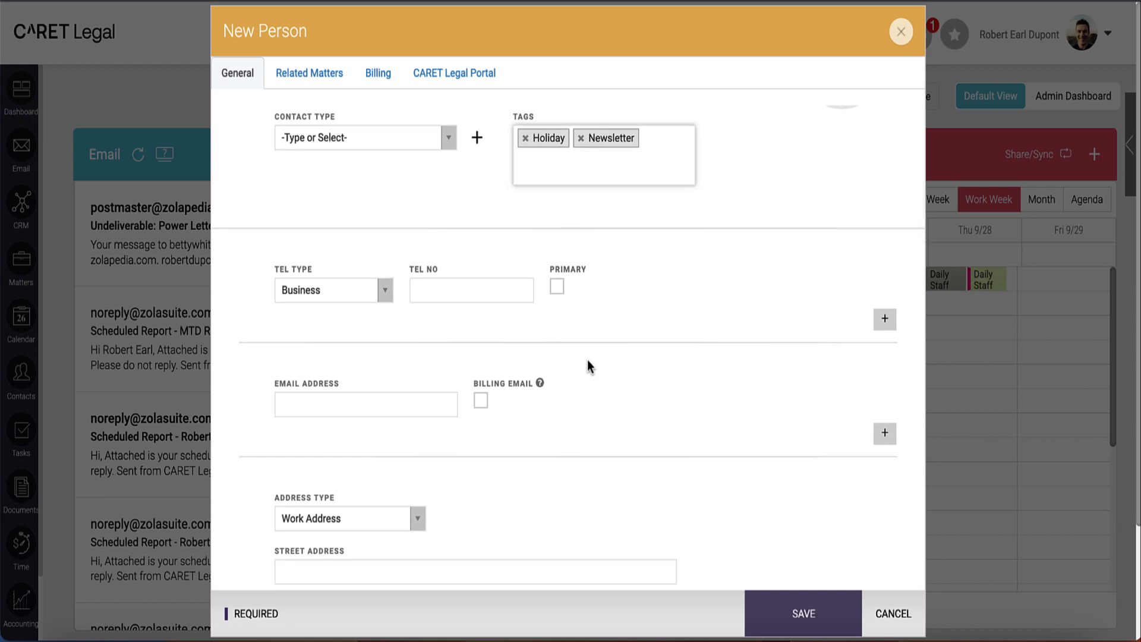
pyautogui.scroll(-2, 587, 360)
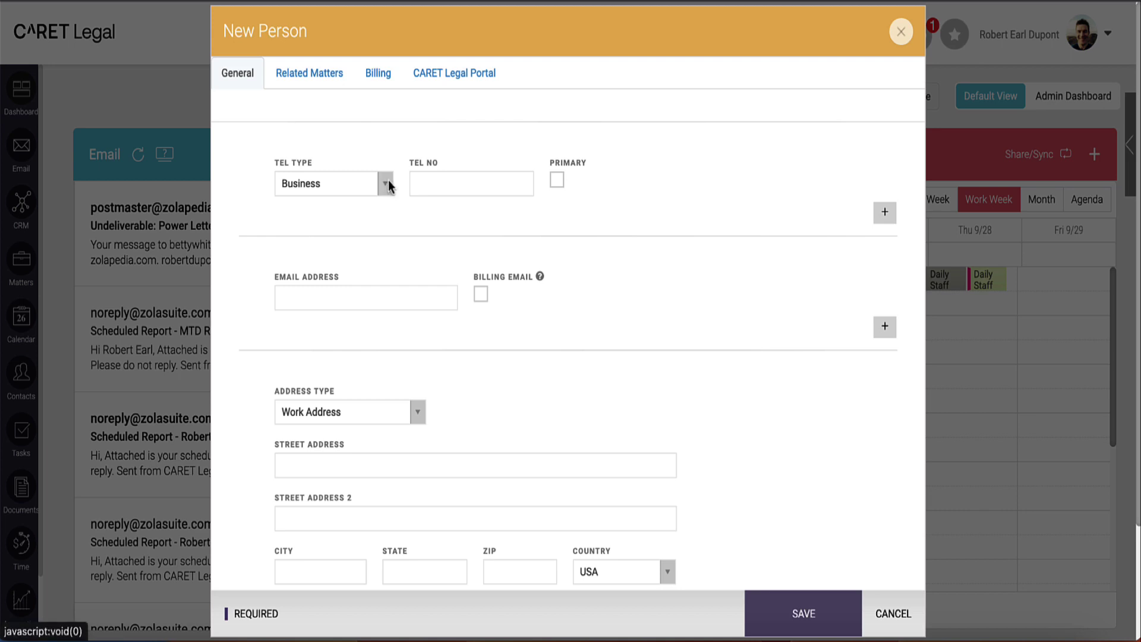
pyautogui.write('555-5555')
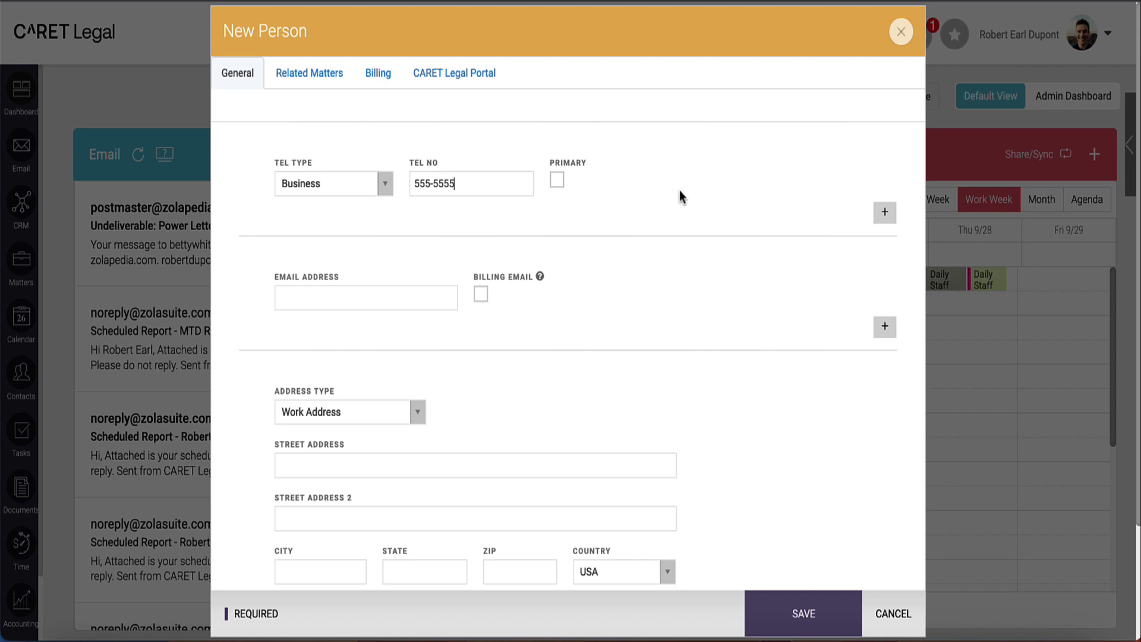
# Step: Add a second phone line of type Mobile and enter the mobile number
pyautogui.click(885, 213)
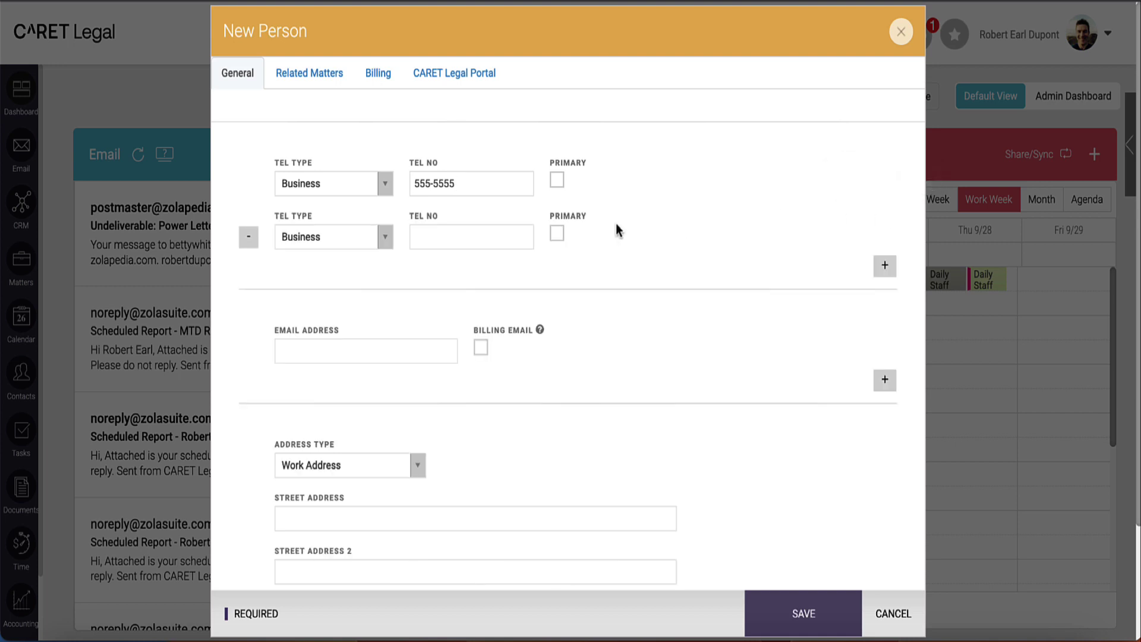
pyautogui.click(384, 239)
pyautogui.click(347, 371)
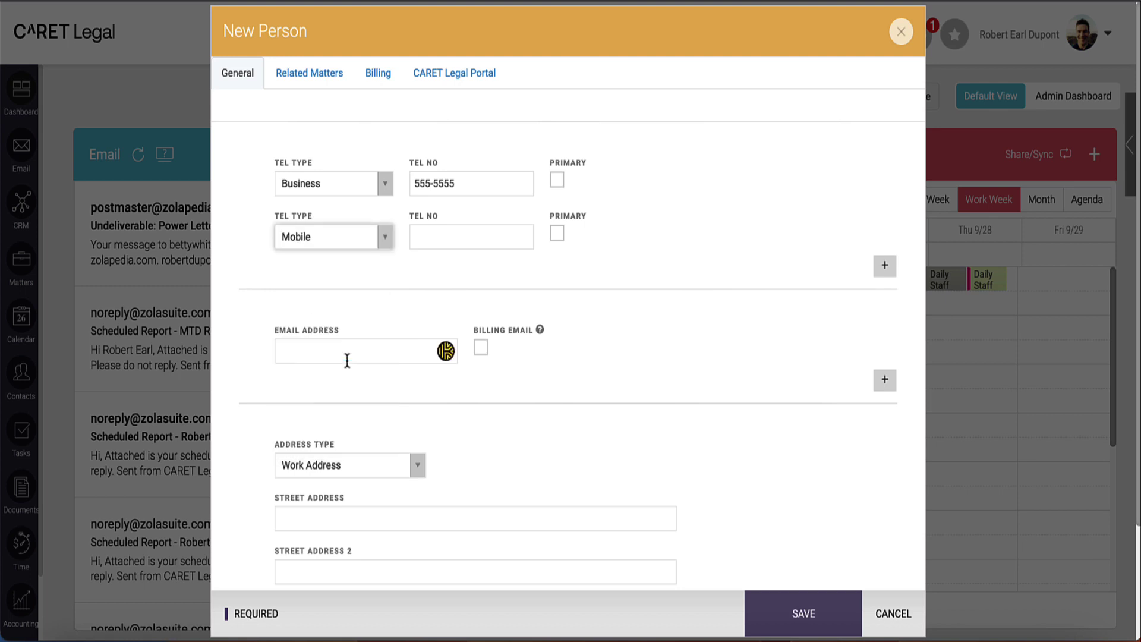
pyautogui.click(420, 244)
pyautogui.write('555')
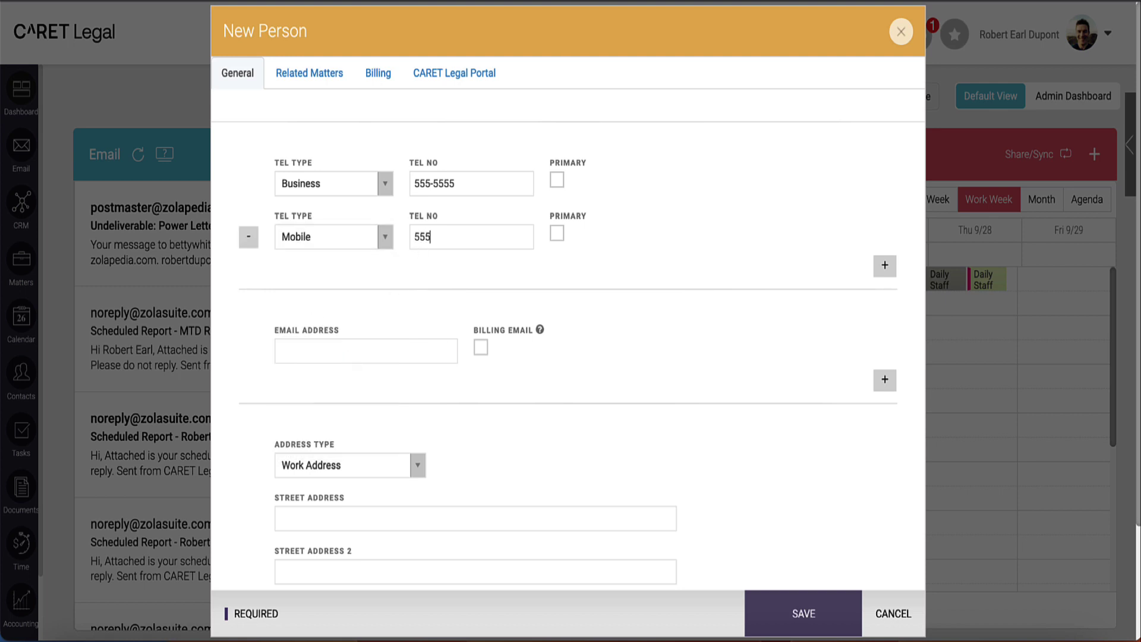
pyautogui.write('-5555')
# Step: Enter the person's email address and add a second, empty email row
pyautogui.scroll(-1, 594, 358)
pyautogui.scroll(-3, 594, 357)
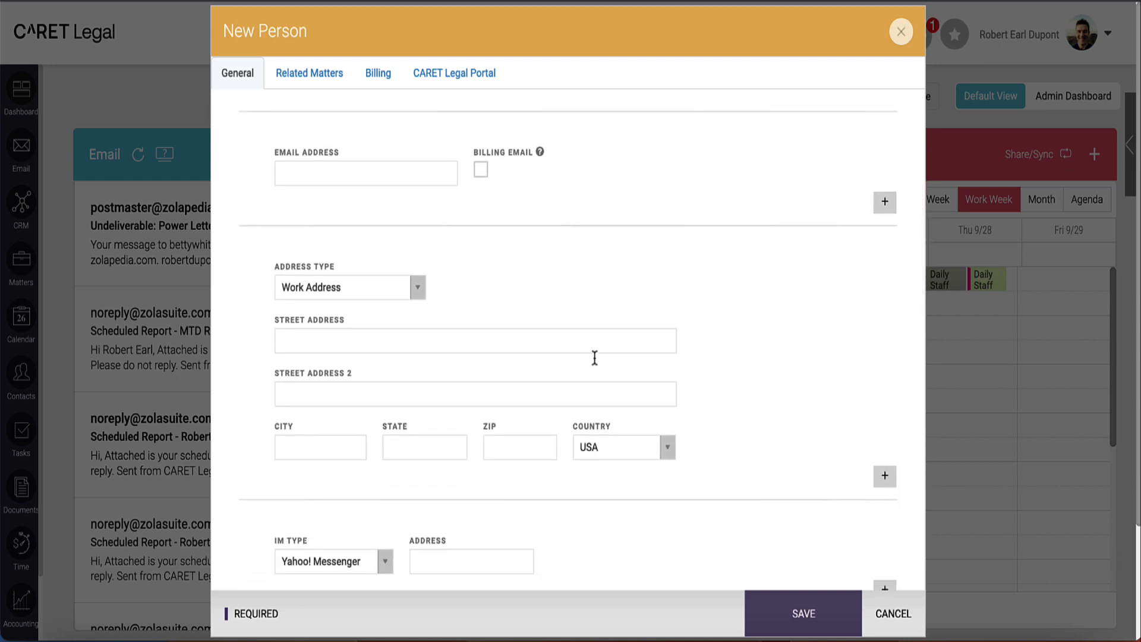
pyautogui.click(400, 176)
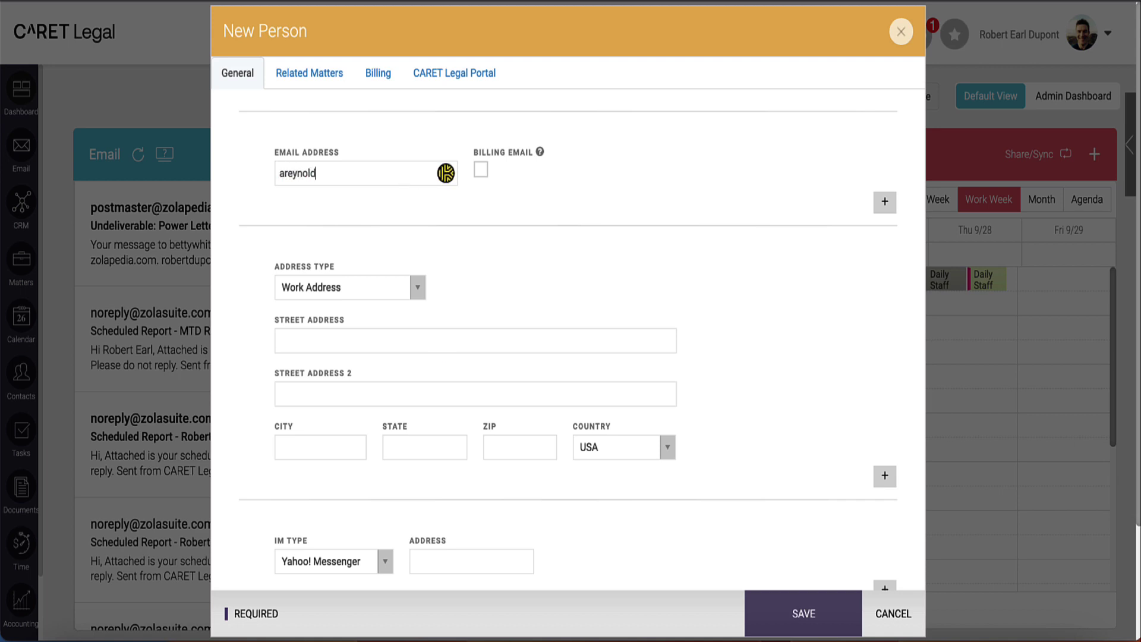
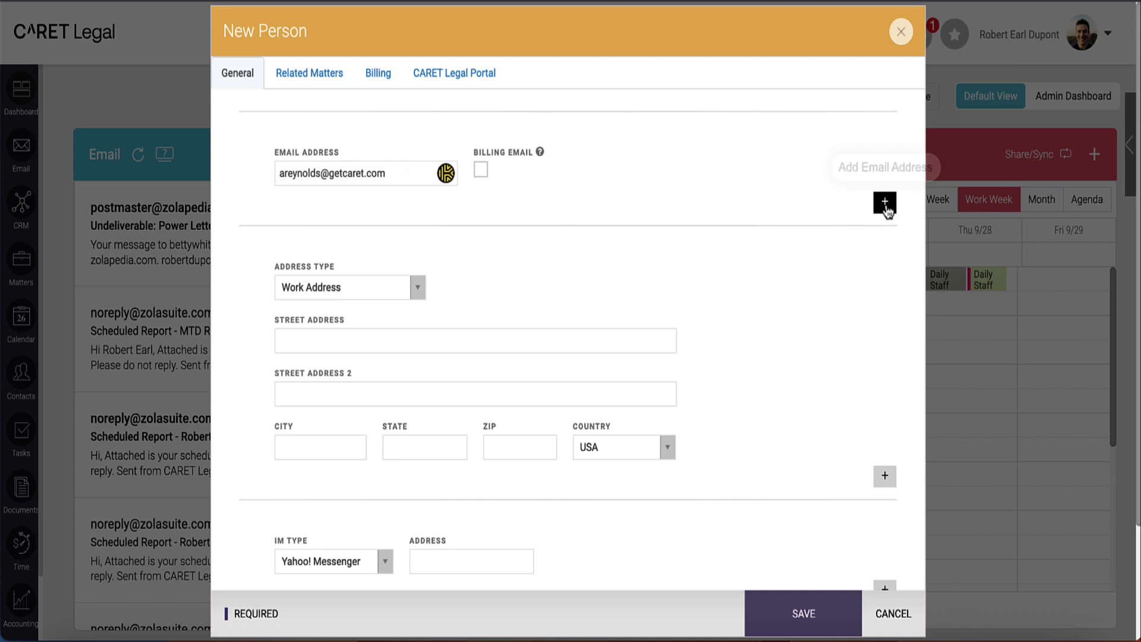
pyautogui.click(885, 205)
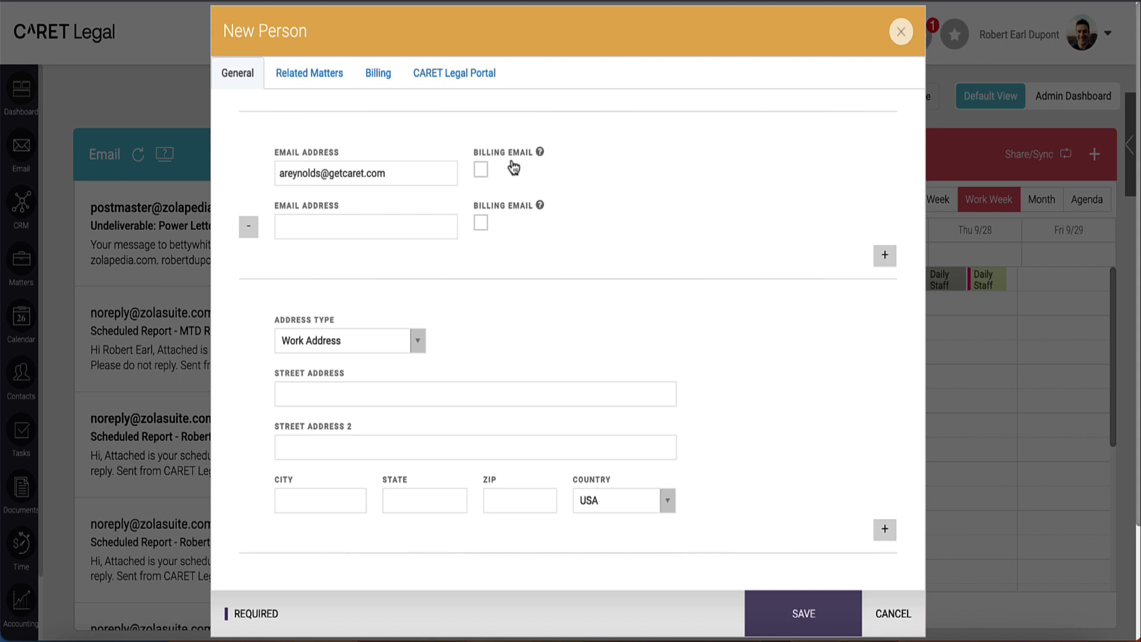
# Step: Keep Work Address as the first address type and add a second address block
pyautogui.scroll(-3, 636, 295)
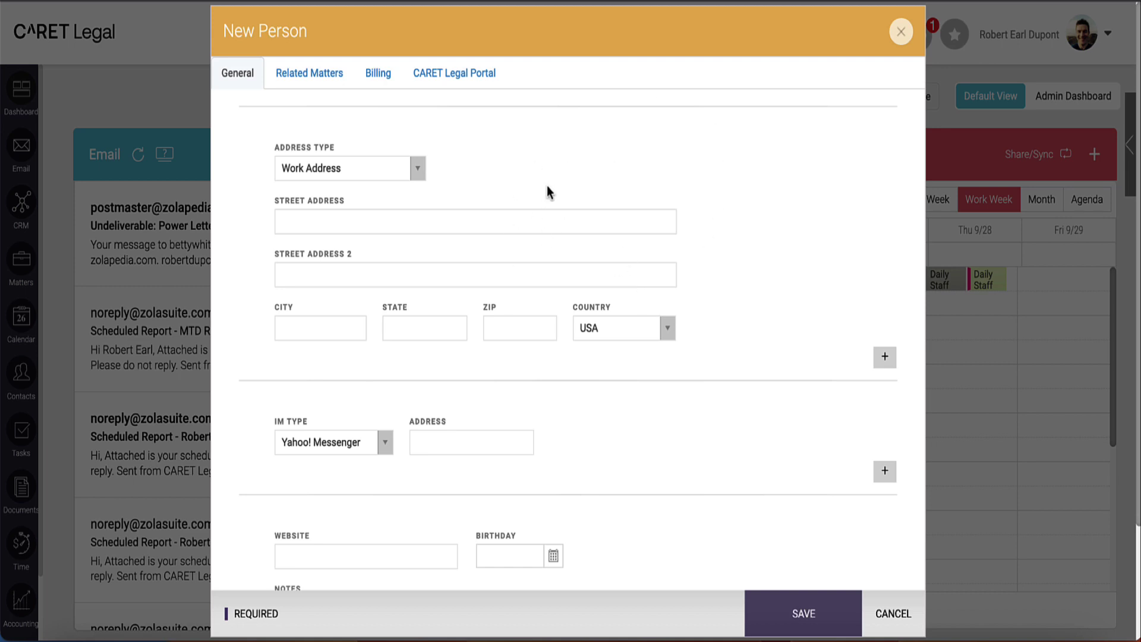
pyautogui.click(419, 169)
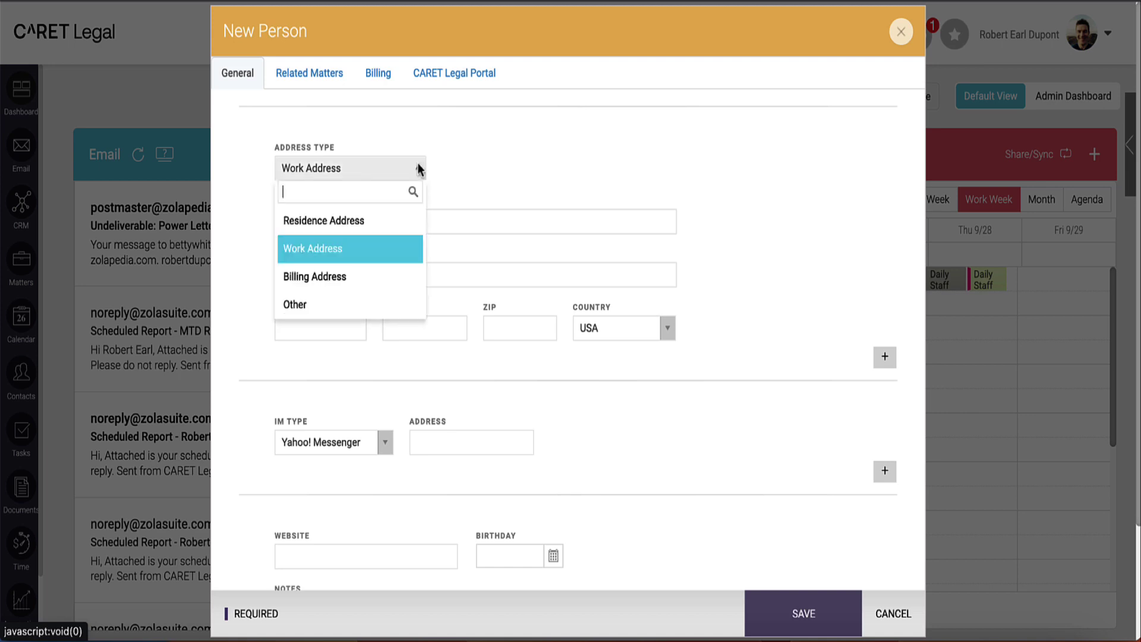
pyautogui.click(419, 170)
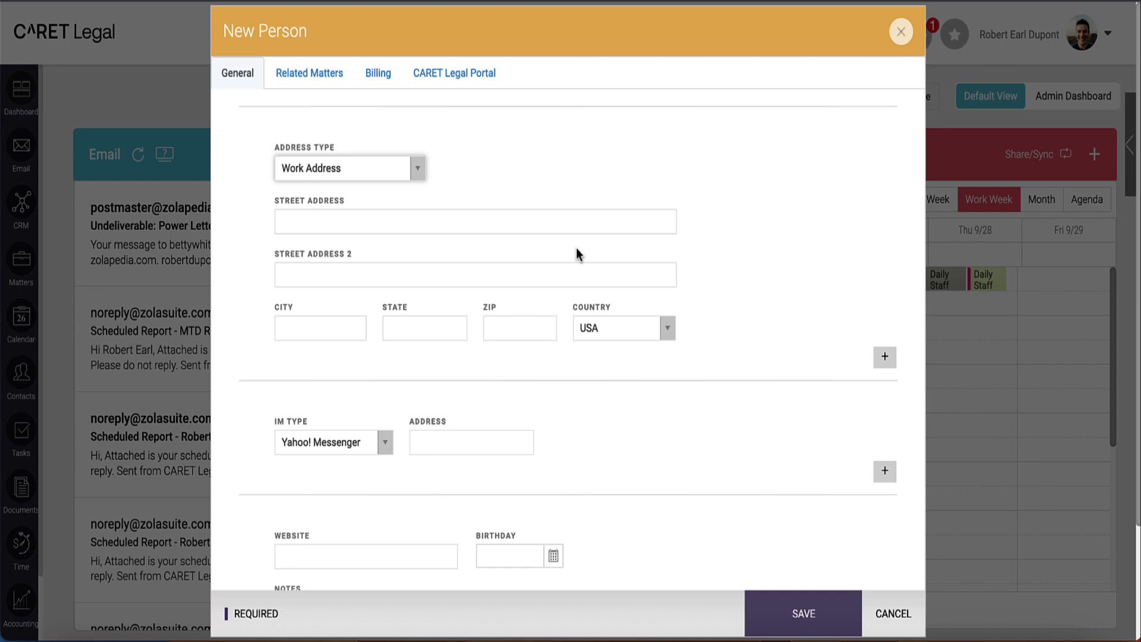
pyautogui.click(890, 362)
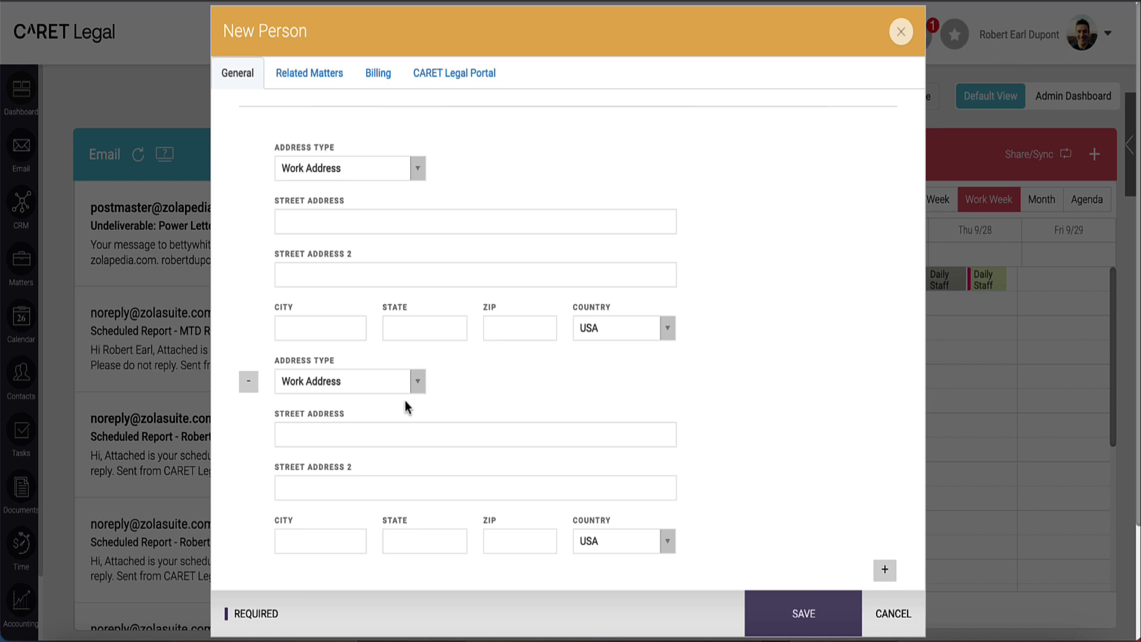
pyautogui.scroll(-3, 405, 401)
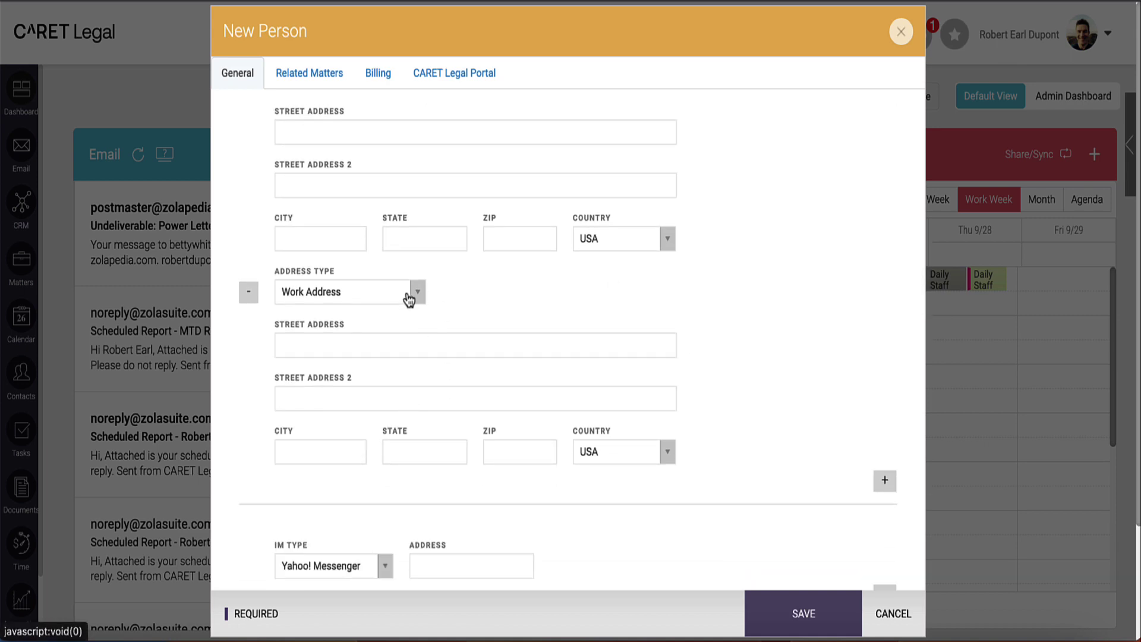
pyautogui.scroll(-10, 409, 299)
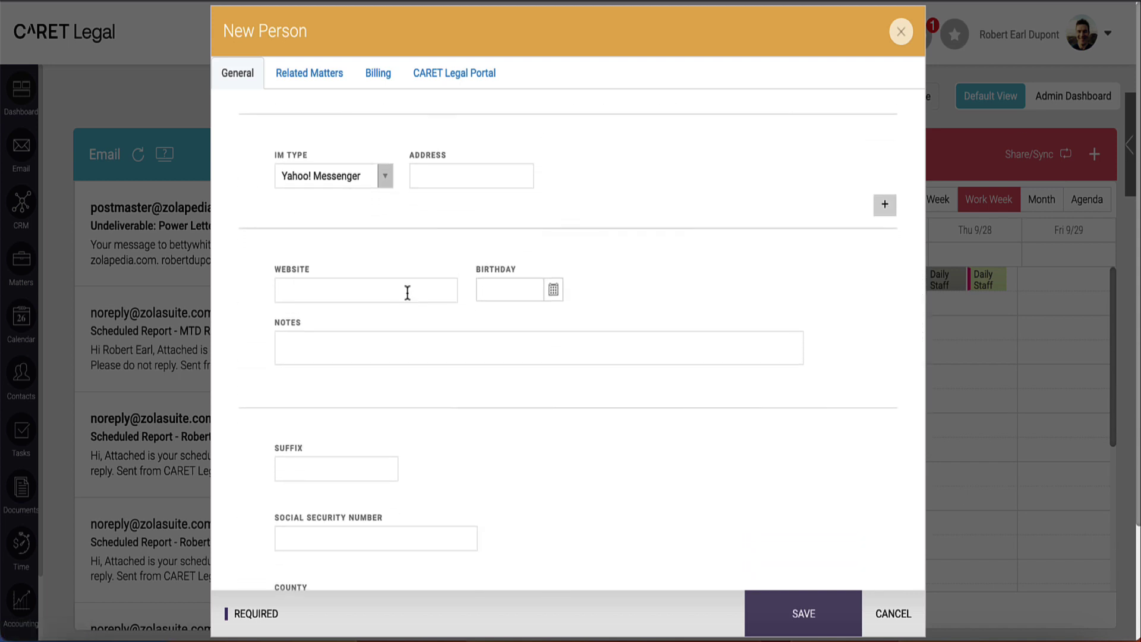
# Step: Set the IM type to Slack and enter the contact's Slack handle
pyautogui.click(383, 177)
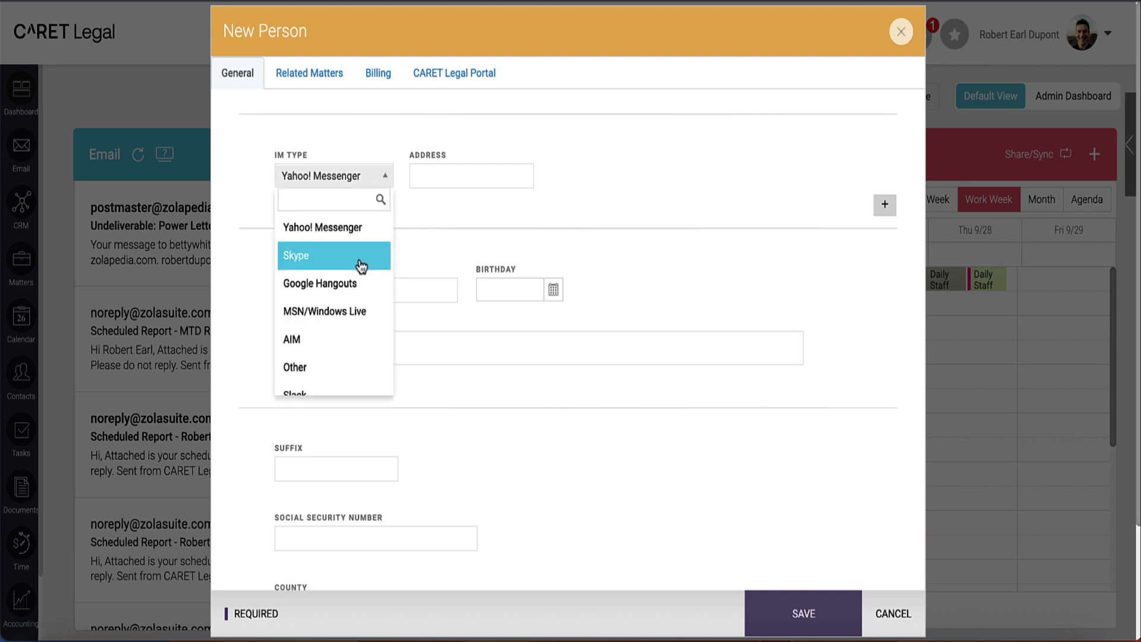
pyautogui.scroll(-1, 359, 262)
pyautogui.click(343, 395)
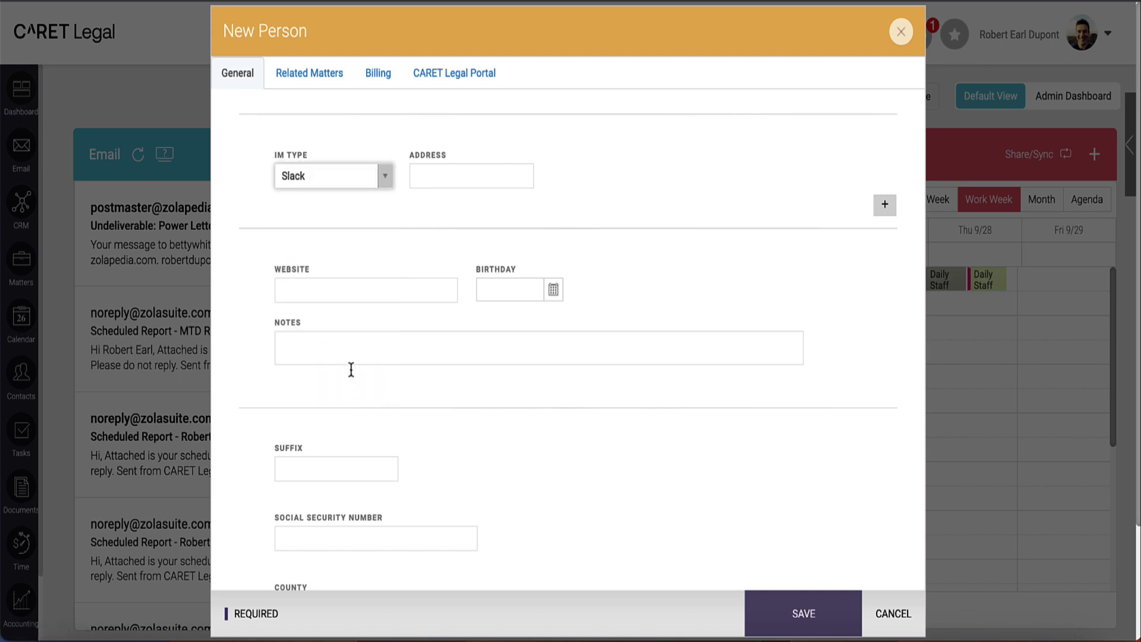
pyautogui.click(439, 178)
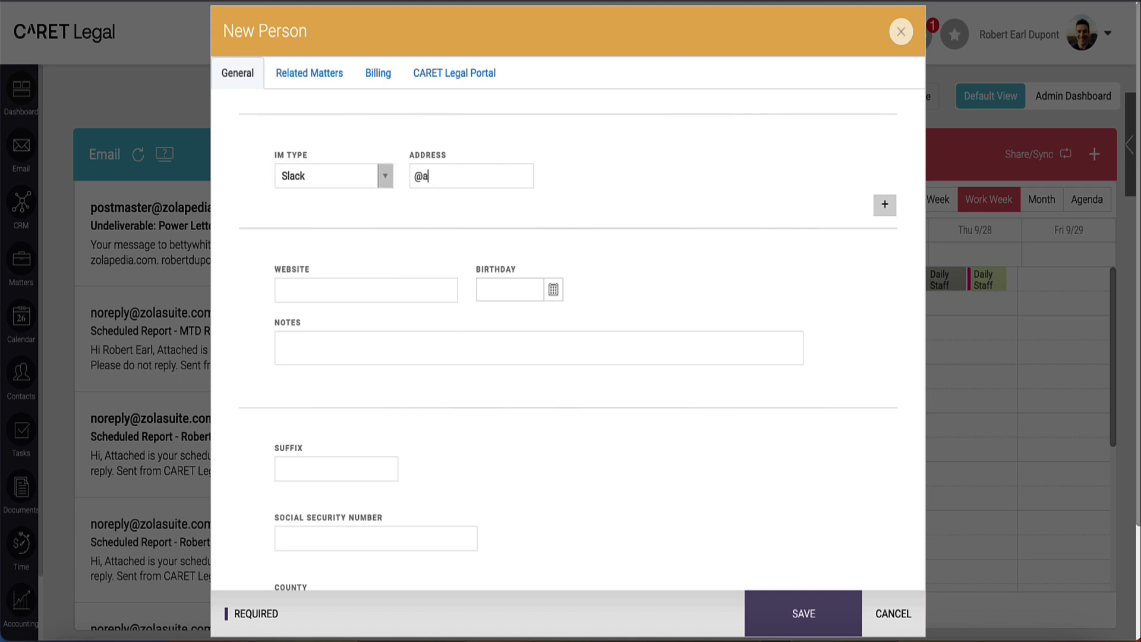
pyautogui.scroll(-3, 471, 207)
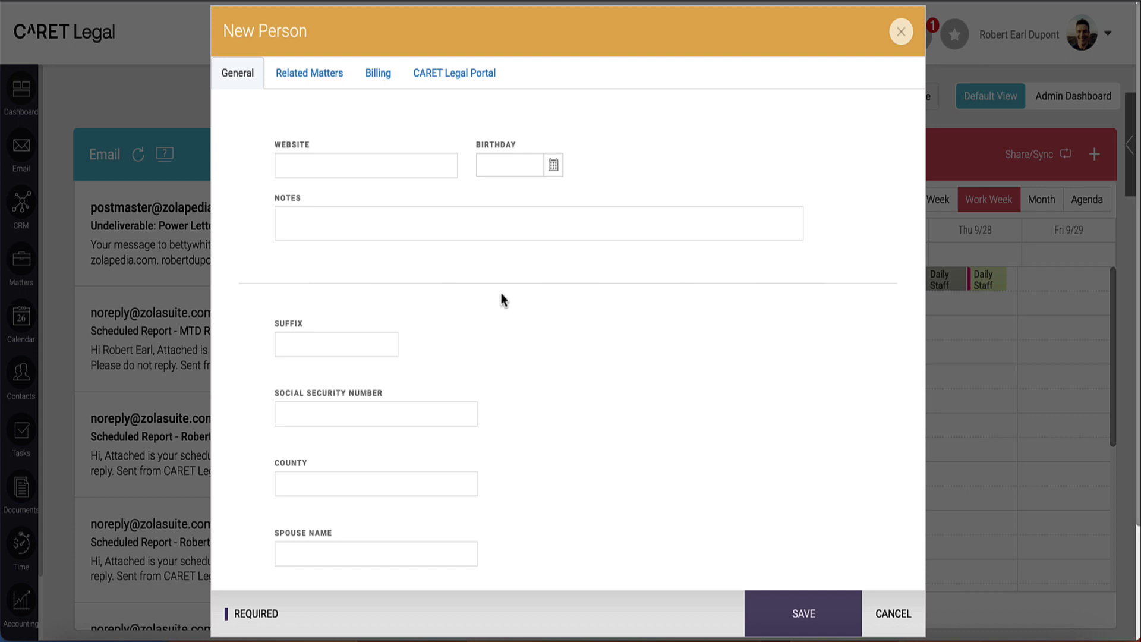
pyautogui.scroll(-3, 500, 293)
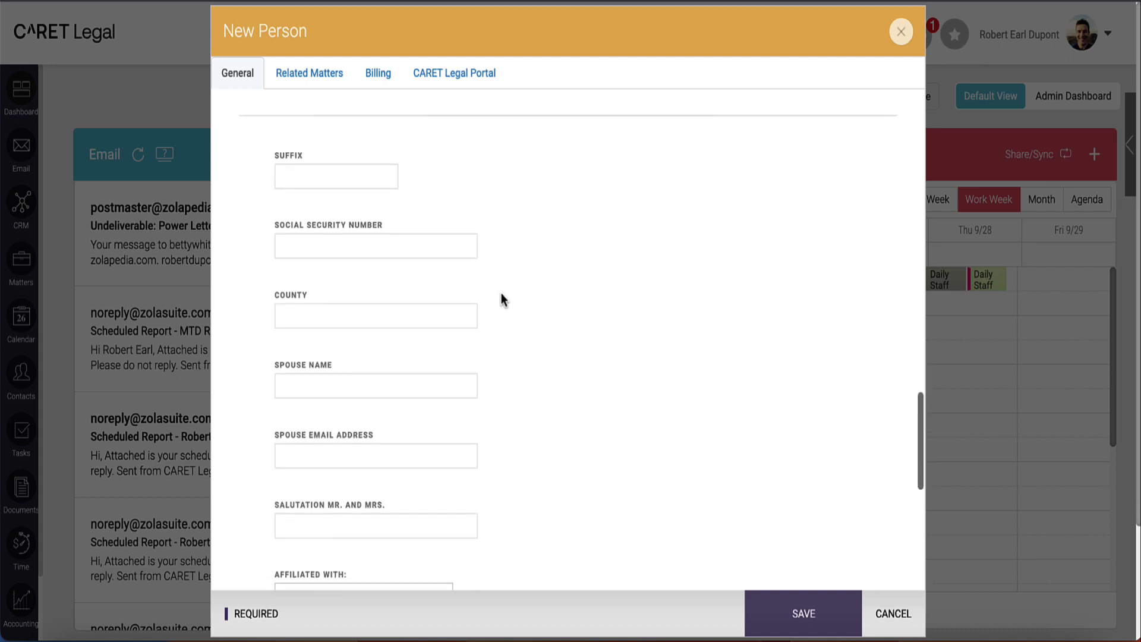
pyautogui.scroll(-1, 501, 294)
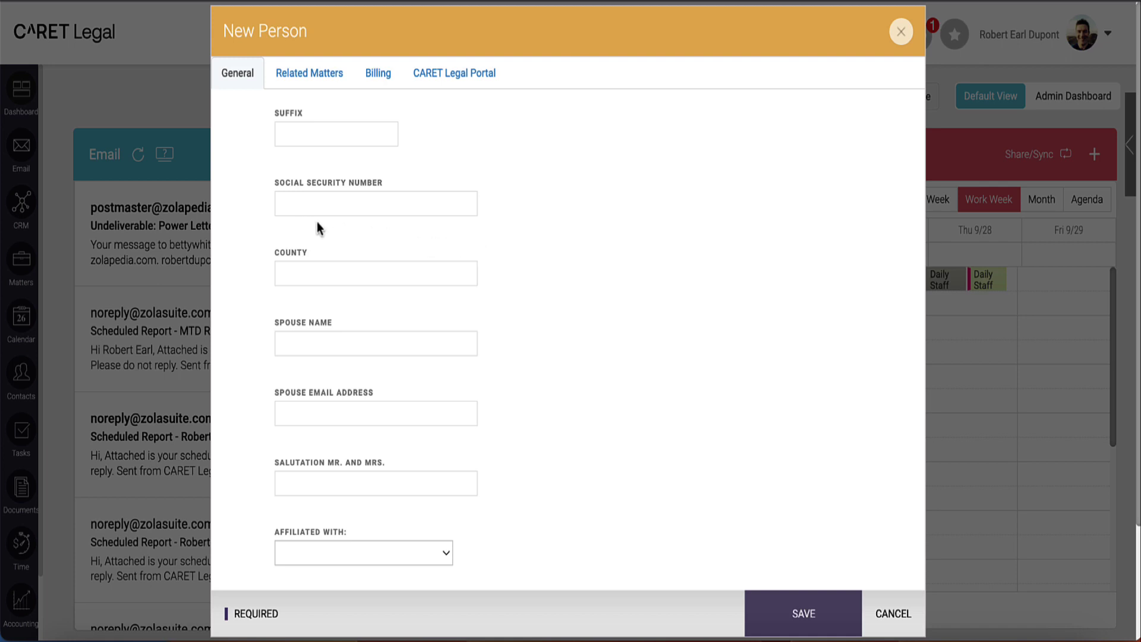
pyautogui.scroll(-7, 484, 233)
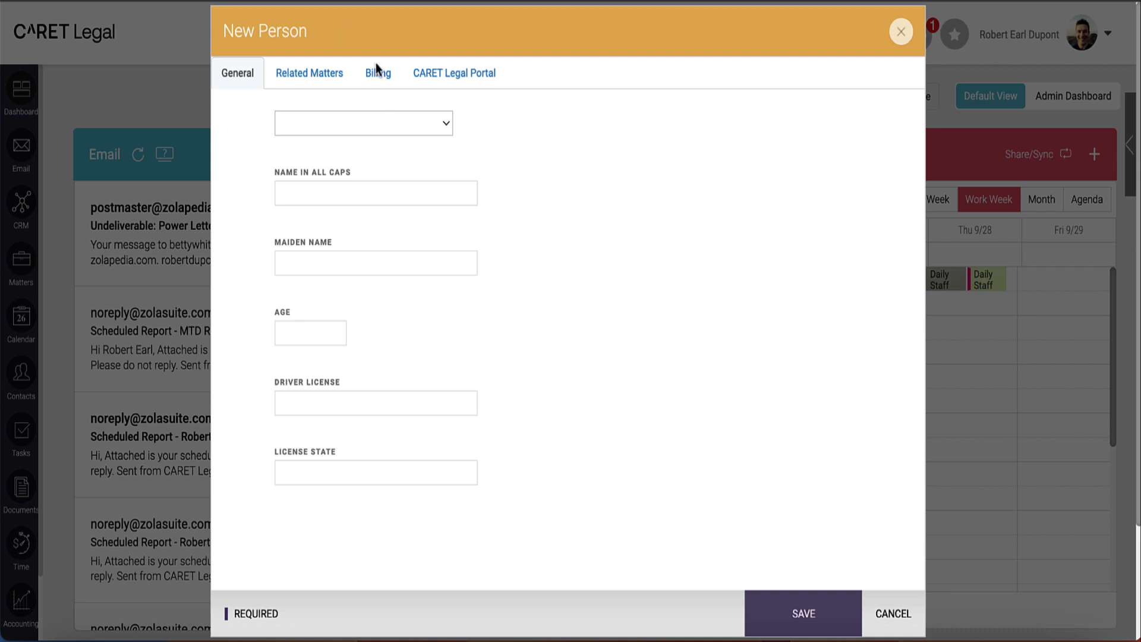
# Step: Save the contact, choosing Create Anyway at the Potential Duplicate Contact warning
pyautogui.click(810, 616)
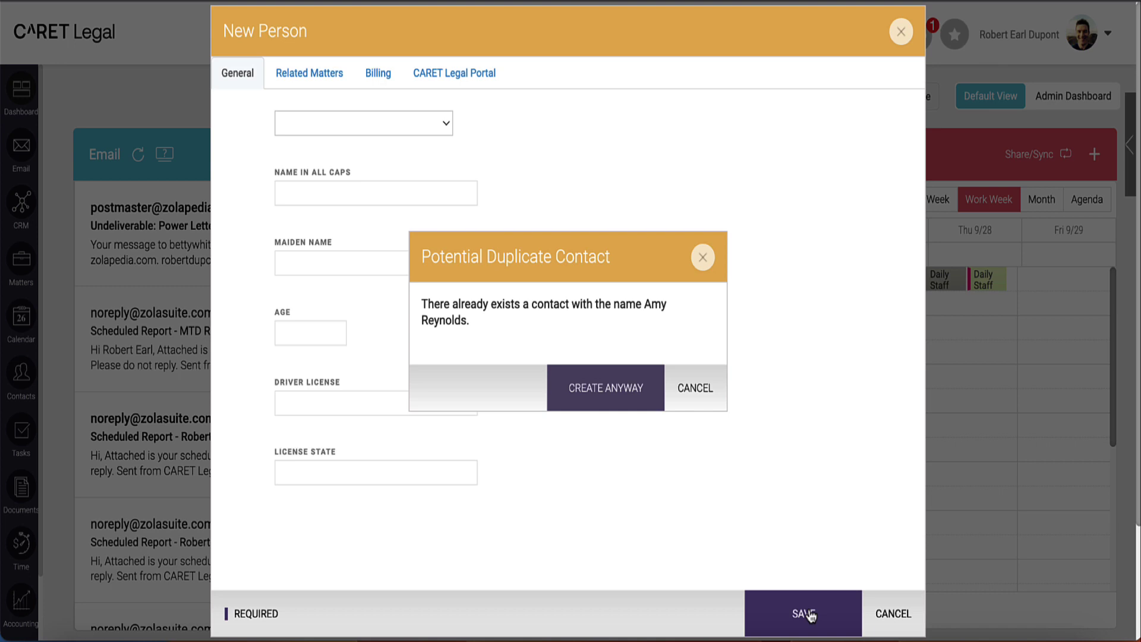
pyautogui.click(592, 408)
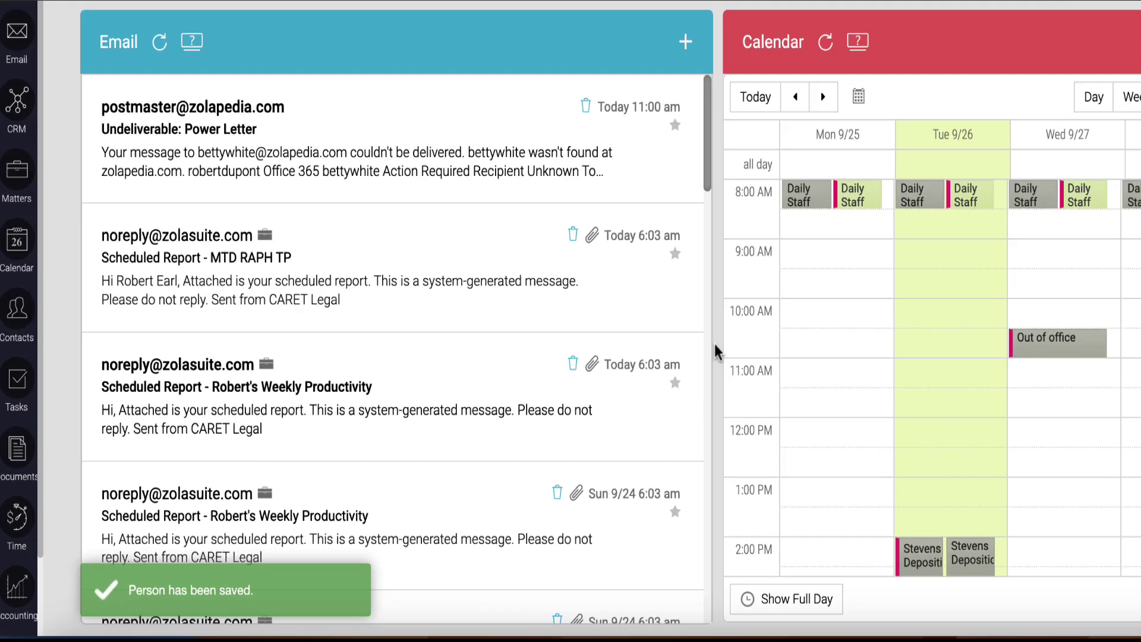